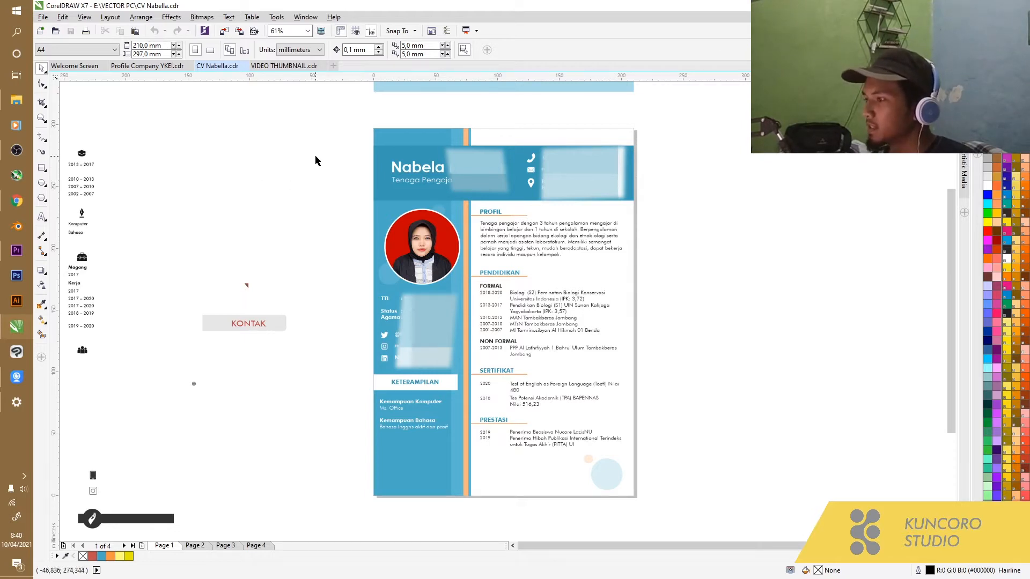
Examine the CV's first page, covering the header with name and contacts, the photo, and the sidebar's personal details and skills.
{"action": "left_click_drag", "start_coordinate": [364, 155], "coordinate": [361, 183]}
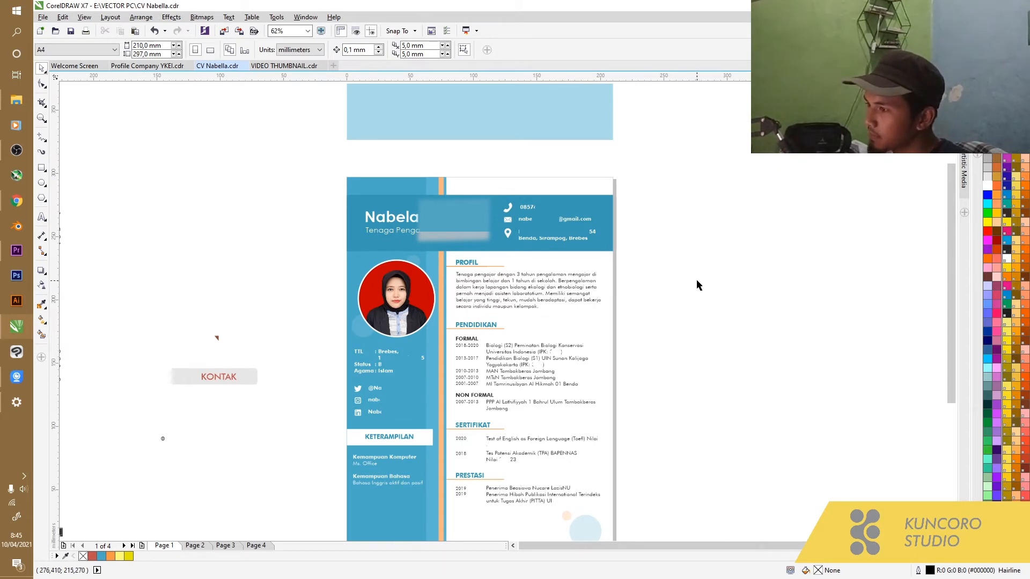
{"action": "scroll", "coordinate": [450, 226], "scroll_direction": "up", "scroll_amount": 3}
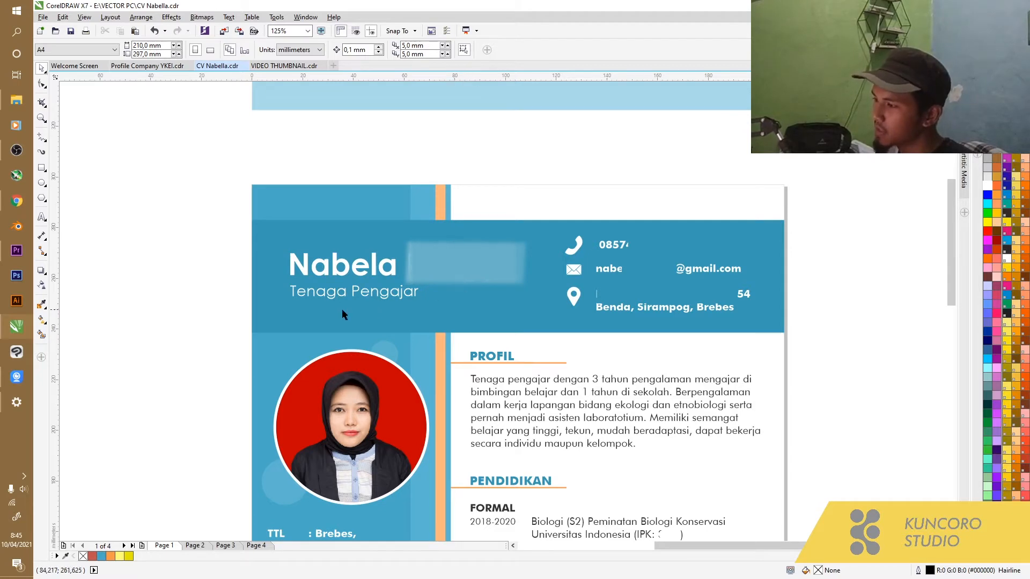
{"action": "left_click_drag", "start_coordinate": [208, 287], "coordinate": [252, 300]}
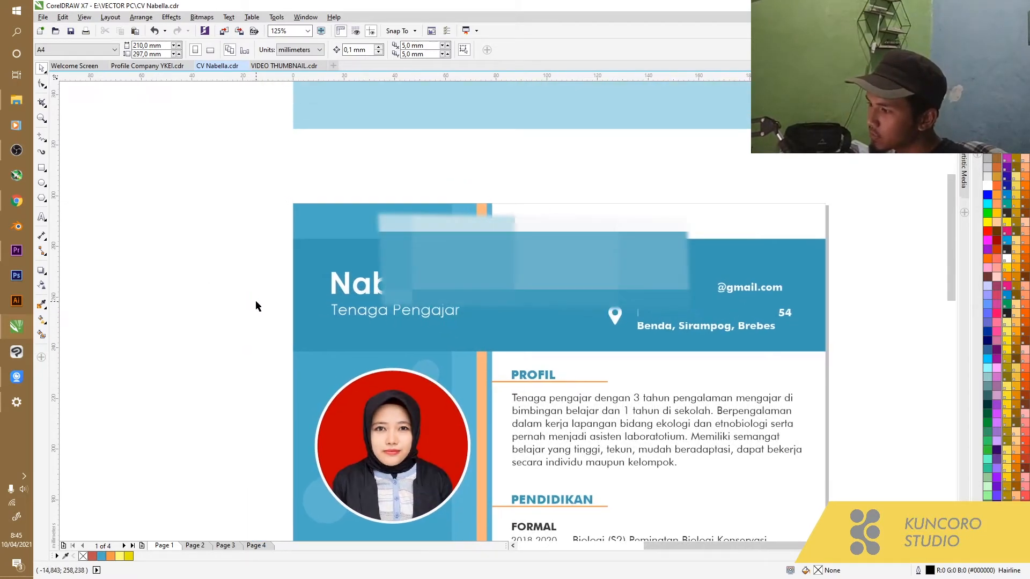
{"action": "scroll", "coordinate": [257, 300], "scroll_direction": "up", "scroll_amount": 1}
{"action": "left_click_drag", "start_coordinate": [538, 336], "coordinate": [349, 323]}
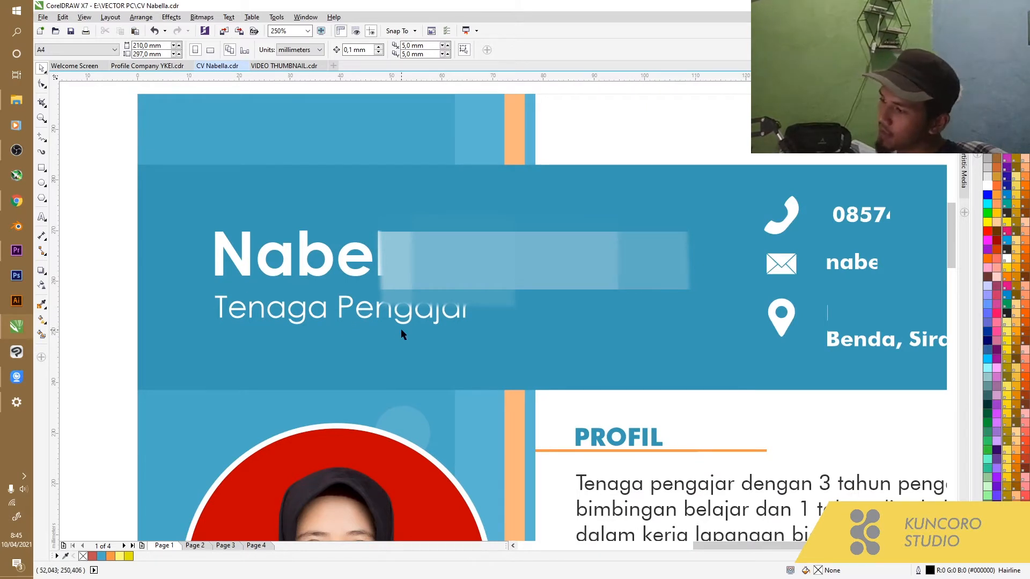
{"action": "scroll", "coordinate": [409, 328], "scroll_direction": "down", "scroll_amount": 1}
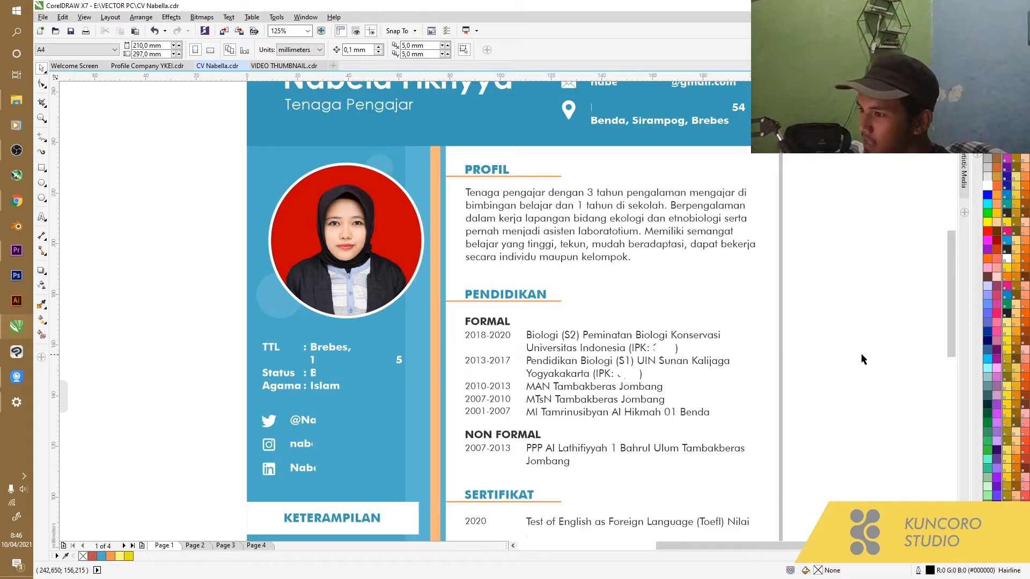
{"action": "scroll", "coordinate": [838, 371], "scroll_direction": "down", "scroll_amount": 3}
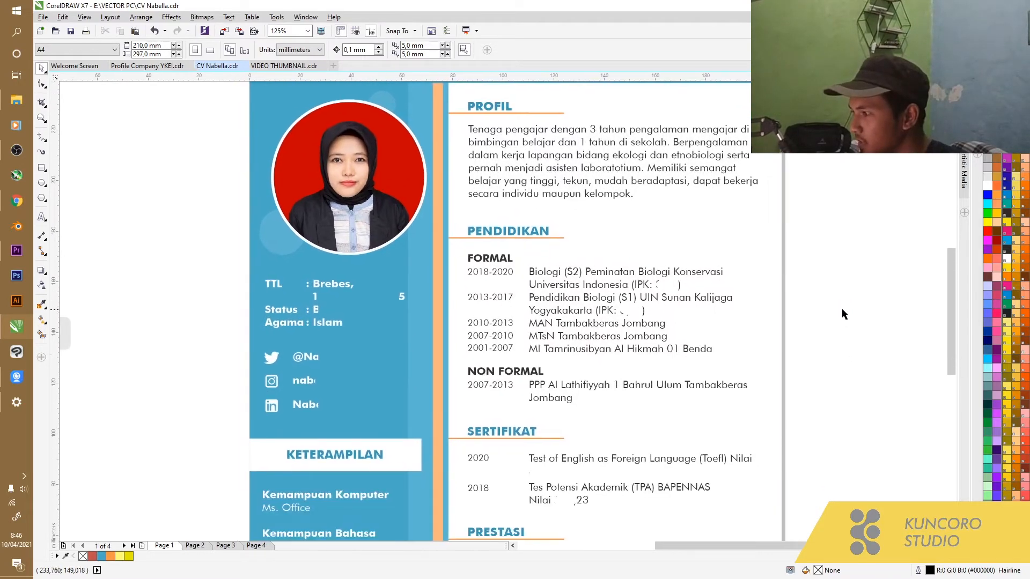
{"action": "left_click_drag", "start_coordinate": [209, 328], "coordinate": [346, 323]}
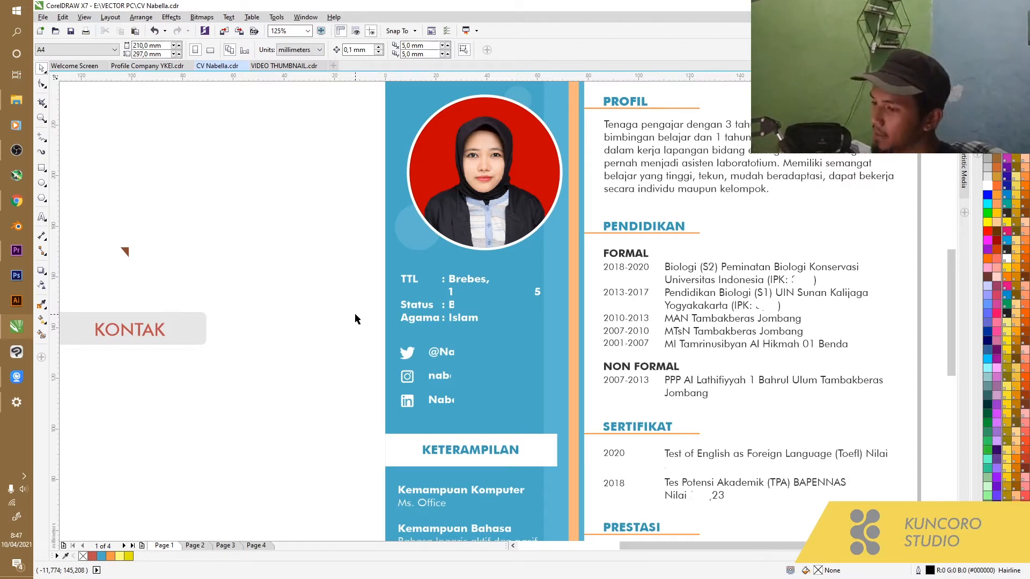
{"action": "left_click_drag", "start_coordinate": [387, 351], "coordinate": [345, 200]}
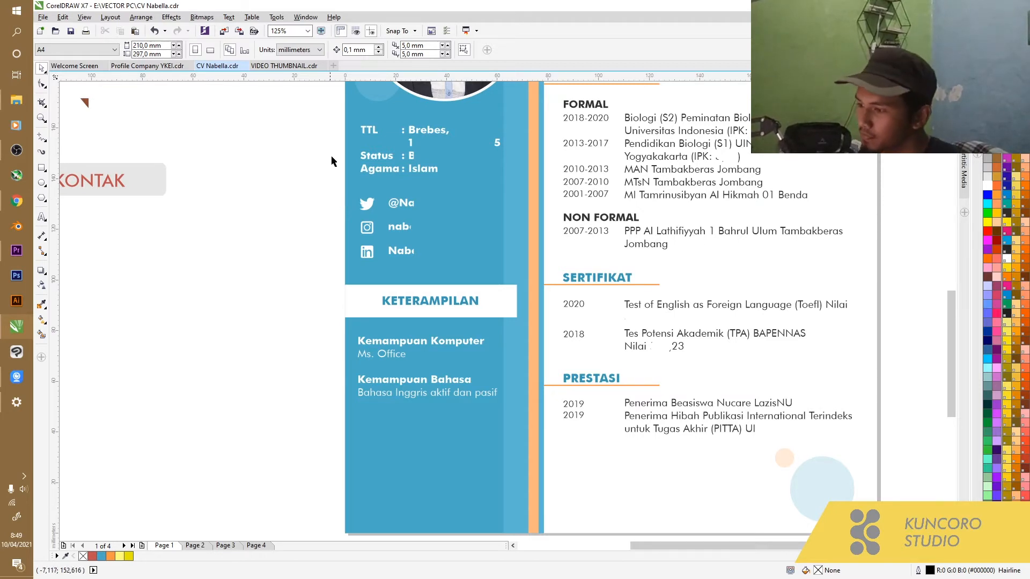
{"action": "scroll", "coordinate": [341, 168], "scroll_direction": "down", "scroll_amount": 1}
{"action": "left_click_drag", "start_coordinate": [349, 158], "coordinate": [359, 277]}
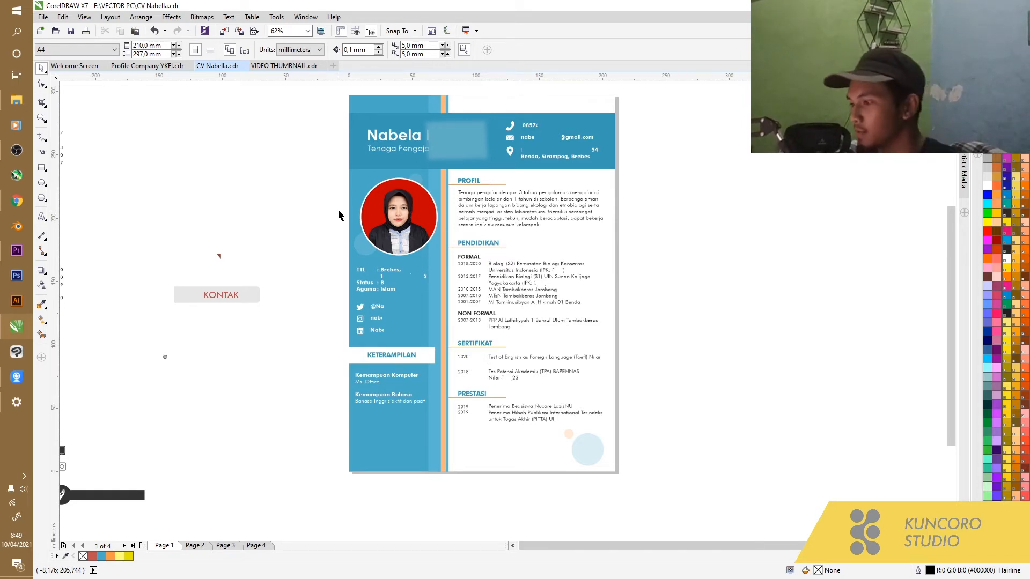
Examine the PROFIL, PENDIDIKAN, SERTIFIKAT and PRESTASI sections in the main column of page 1.
{"action": "scroll", "coordinate": [499, 195], "scroll_direction": "up", "scroll_amount": 2}
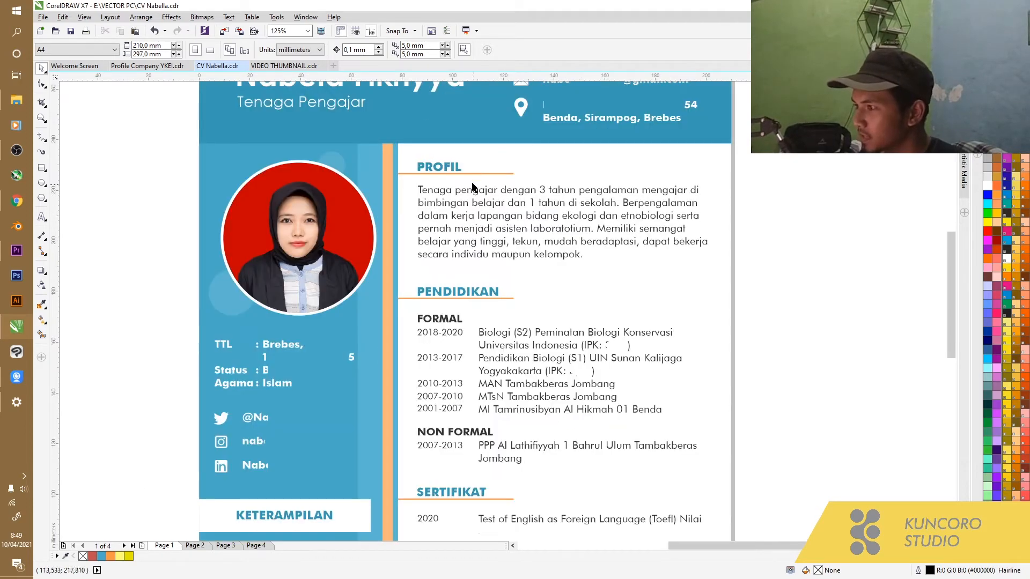
{"action": "left_click_drag", "start_coordinate": [565, 373], "coordinate": [540, 290]}
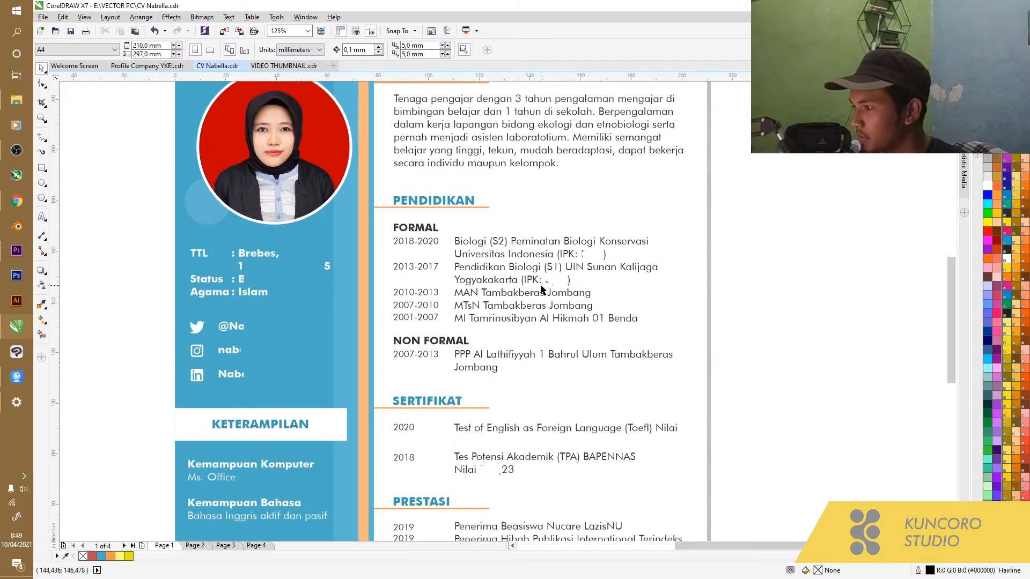
{"action": "scroll", "coordinate": [532, 362], "scroll_direction": "up", "scroll_amount": 2}
{"action": "scroll", "coordinate": [531, 359], "scroll_direction": "down", "scroll_amount": 2}
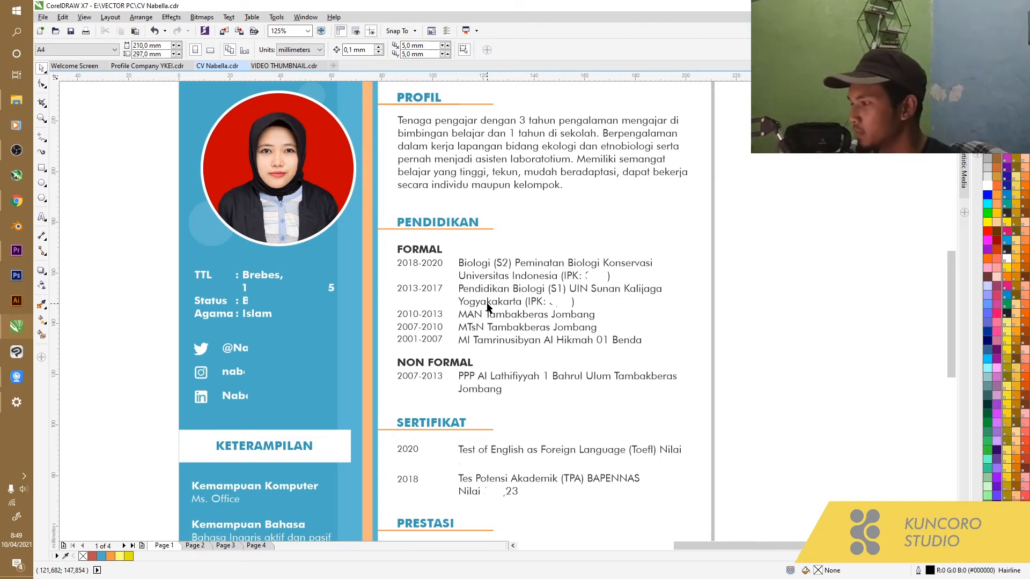
{"action": "scroll", "coordinate": [489, 307], "scroll_direction": "up", "scroll_amount": 2}
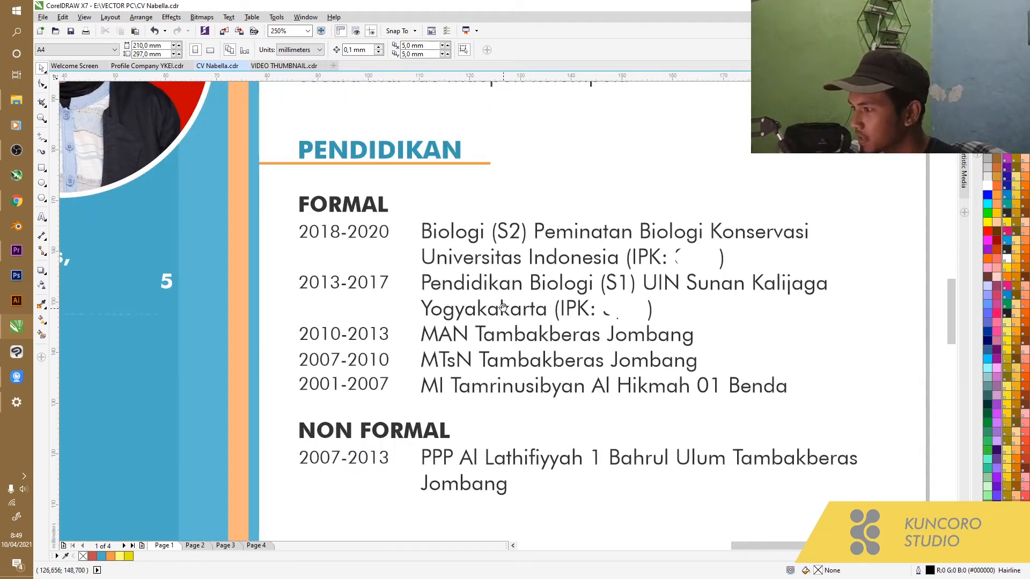
{"action": "left_click_drag", "start_coordinate": [505, 307], "coordinate": [489, 297]}
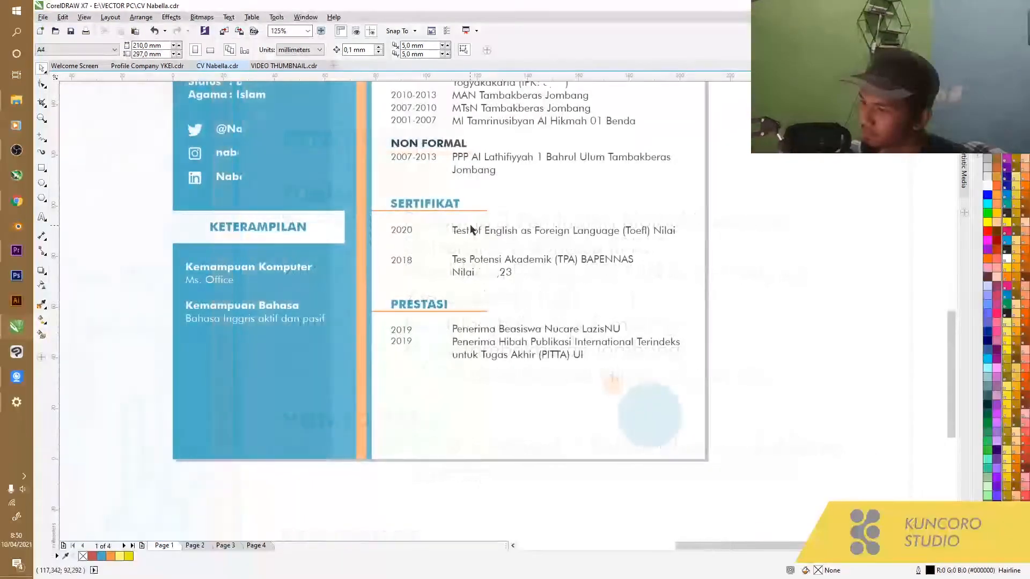
{"action": "left_click_drag", "start_coordinate": [471, 225], "coordinate": [510, 266]}
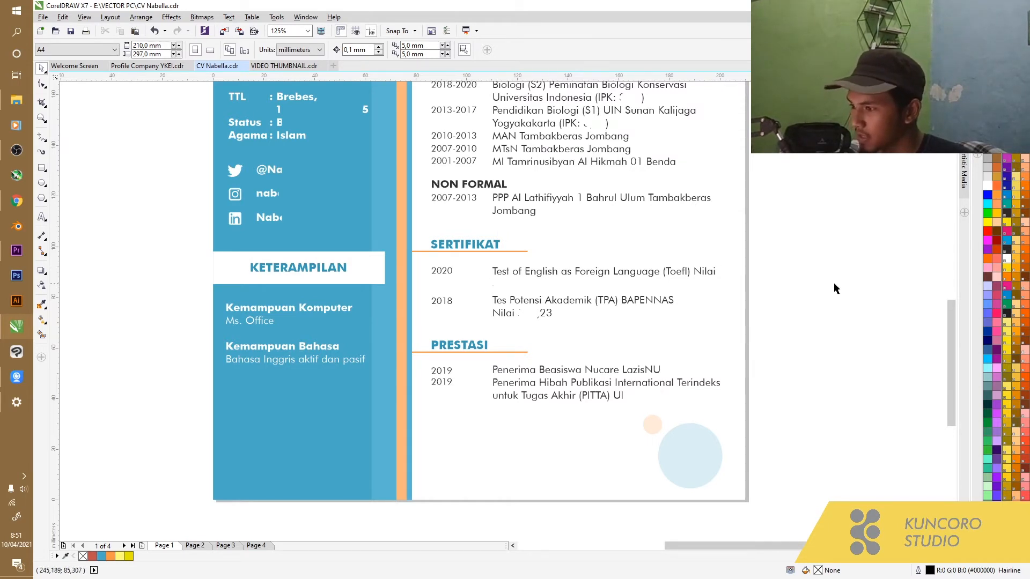
{"action": "scroll", "coordinate": [834, 284], "scroll_direction": "down", "scroll_amount": 1}
{"action": "left_click_drag", "start_coordinate": [791, 233], "coordinate": [662, 321]}
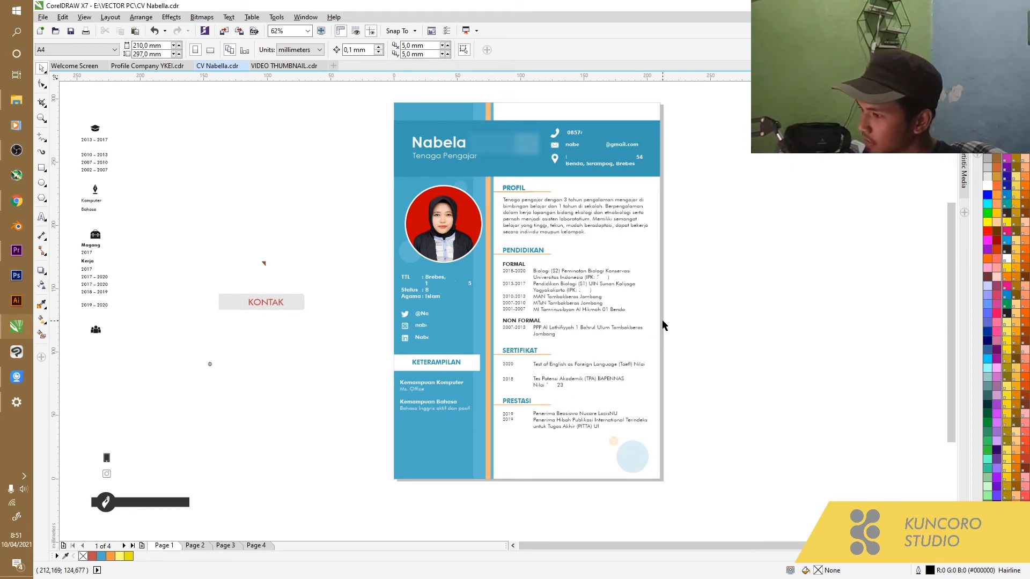
Go to page 2 and examine its PENGALAMAN, SOFT SKILL TRAINING and PUBLIKASI sections.
{"action": "key", "text": "Page_Down"}
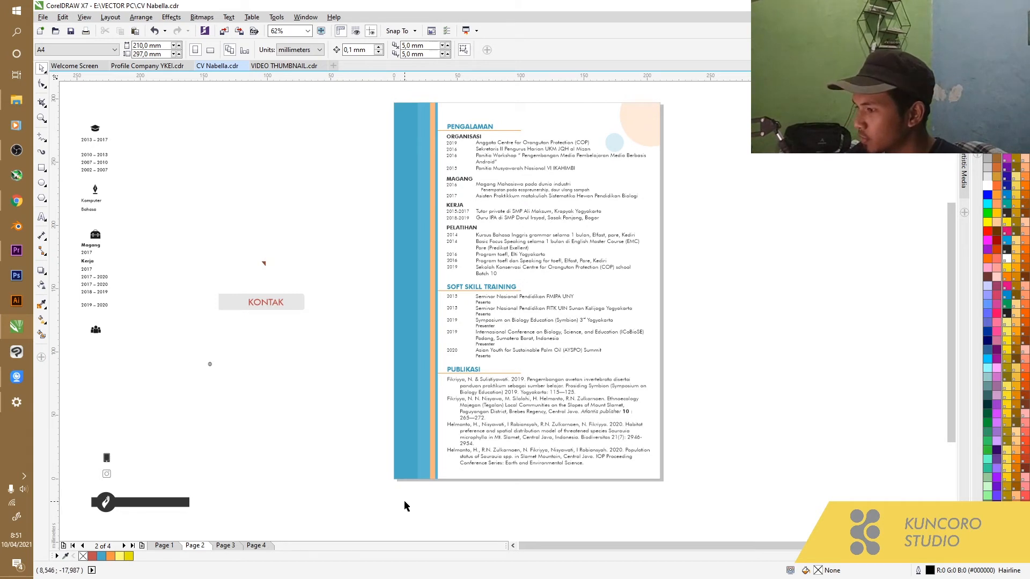
{"action": "left_click_drag", "start_coordinate": [476, 320], "coordinate": [461, 348]}
{"action": "left_click_drag", "start_coordinate": [458, 169], "coordinate": [450, 197]}
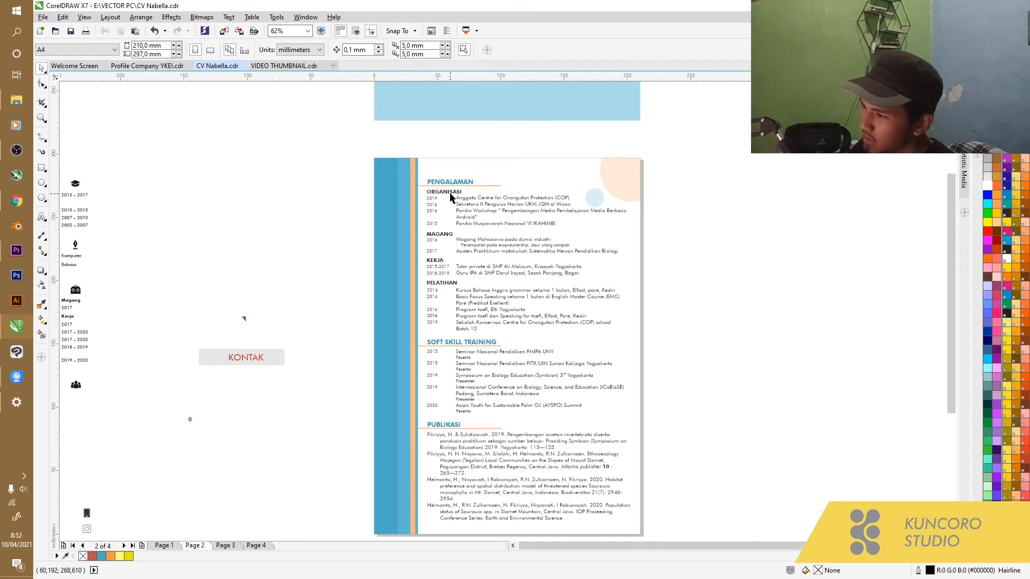
{"action": "scroll", "coordinate": [402, 243], "scroll_direction": "up", "scroll_amount": 3}
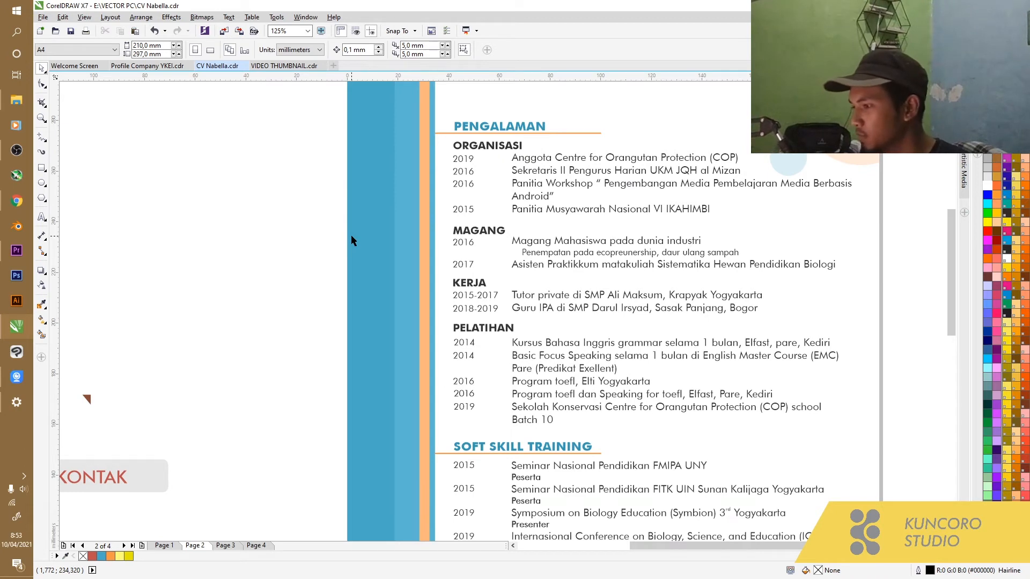
{"action": "left_click_drag", "start_coordinate": [381, 344], "coordinate": [374, 269]}
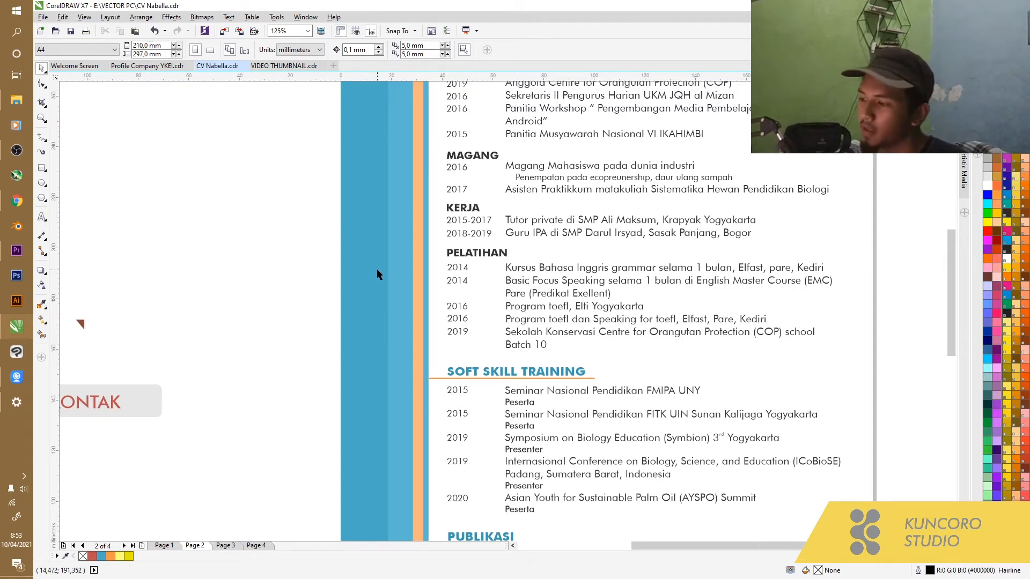
{"action": "left_click_drag", "start_coordinate": [396, 308], "coordinate": [381, 168]}
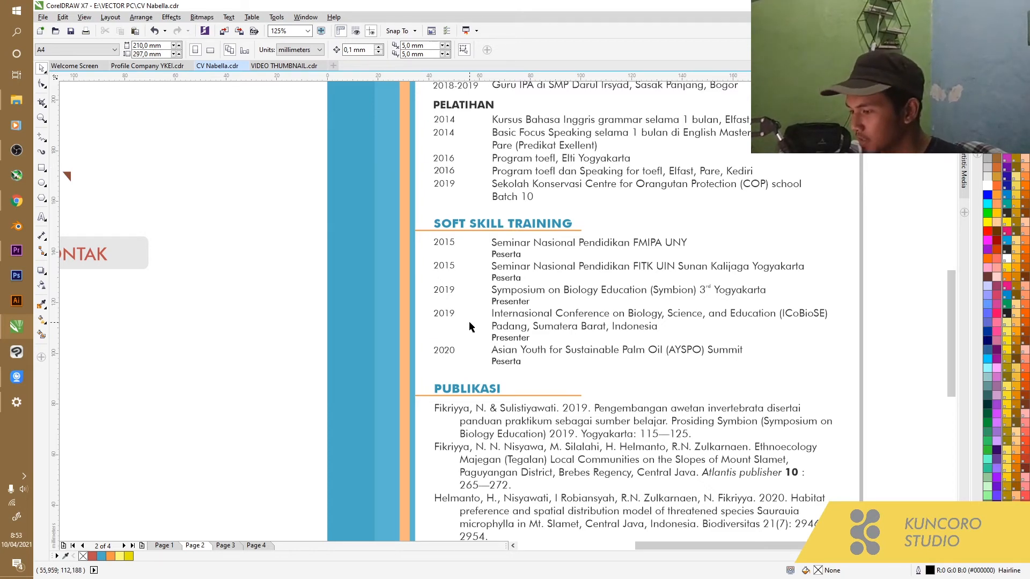
{"action": "scroll", "coordinate": [472, 177], "scroll_direction": "down", "scroll_amount": 1}
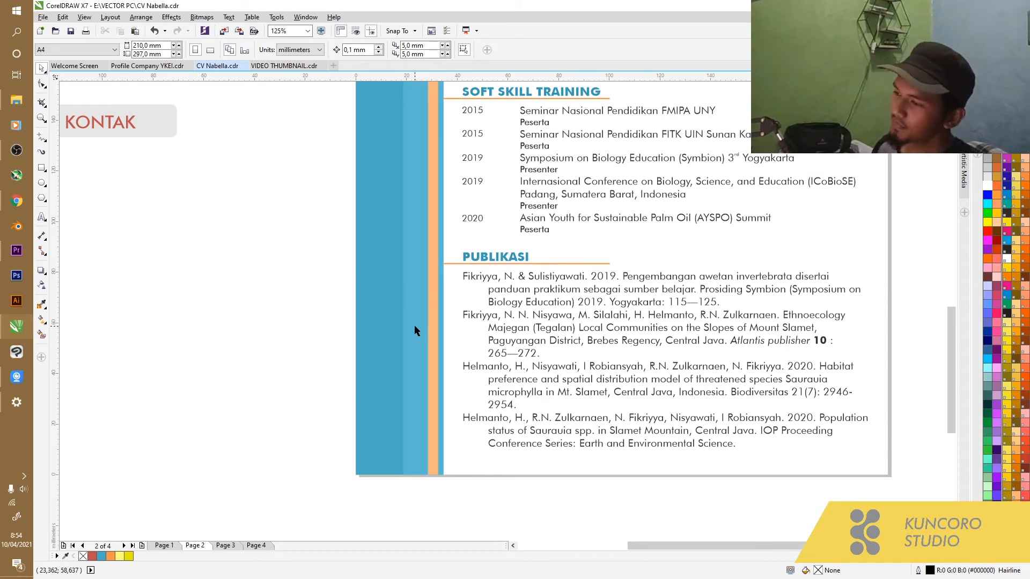
{"action": "scroll", "coordinate": [417, 326], "scroll_direction": "down", "scroll_amount": 5}
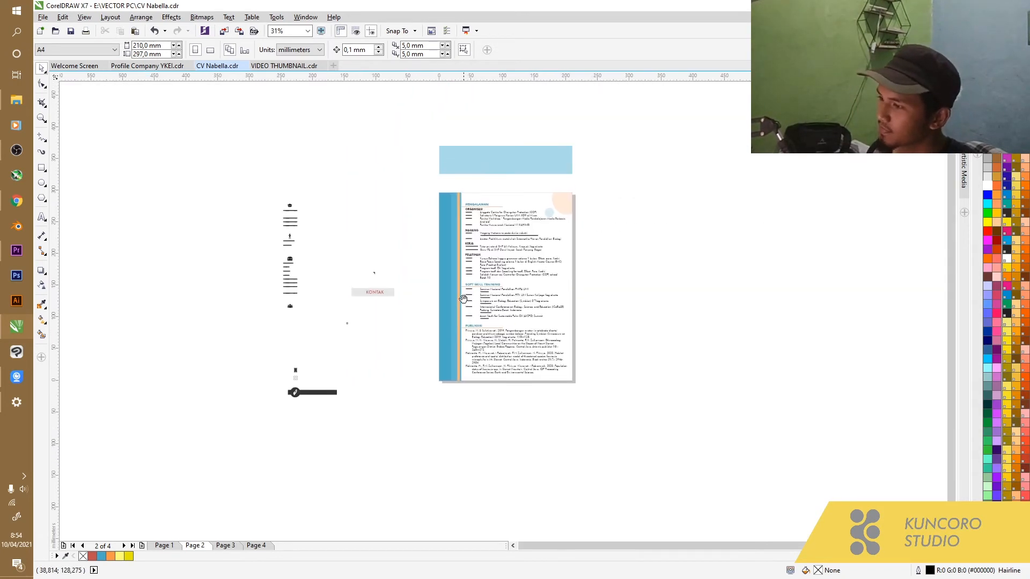
{"action": "scroll", "coordinate": [463, 297], "scroll_direction": "up", "scroll_amount": 3}
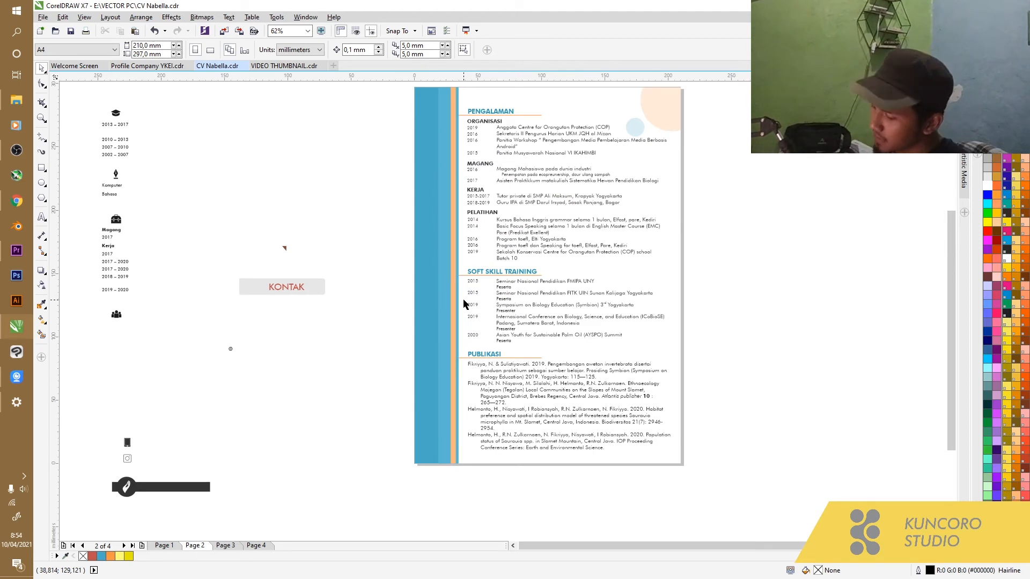
Show all four pages together in Page Sorter view and reopen Page 1.
{"action": "key", "text": "alt+v"}
{"action": "key", "text": "a"}
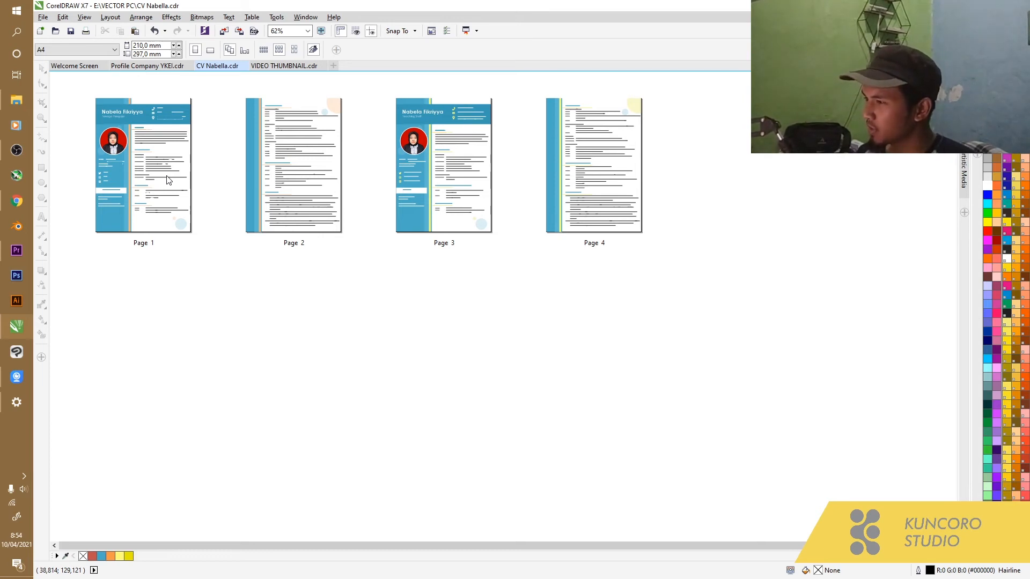
{"action": "left_click", "coordinate": [124, 165]}
{"action": "double_click", "coordinate": [124, 163]}
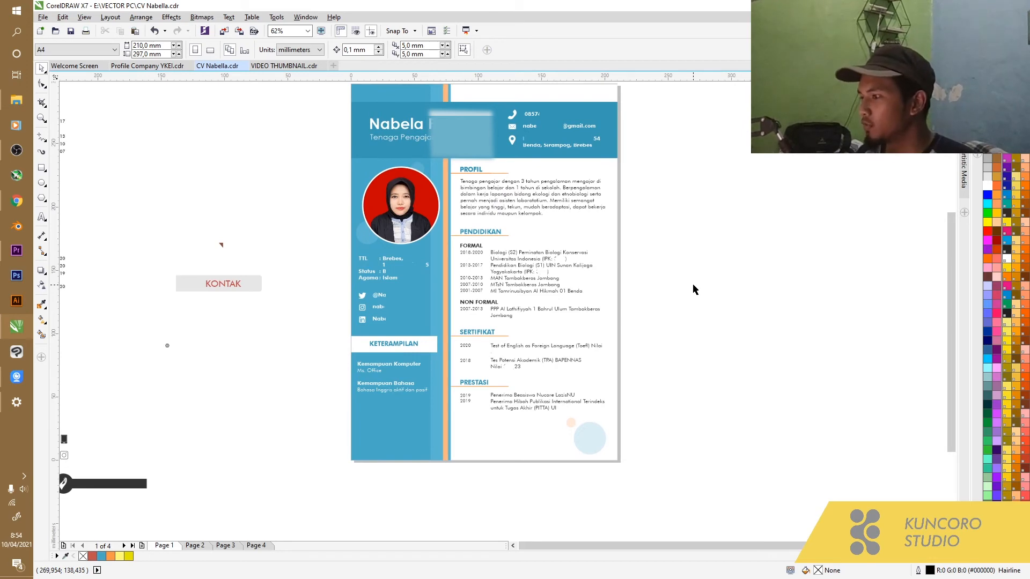
Inspect page 1 again, comparing the portrait photo, header band and vertical colour stripes up close and at full-page size.
{"action": "scroll", "coordinate": [657, 252], "scroll_direction": "up", "scroll_amount": 1}
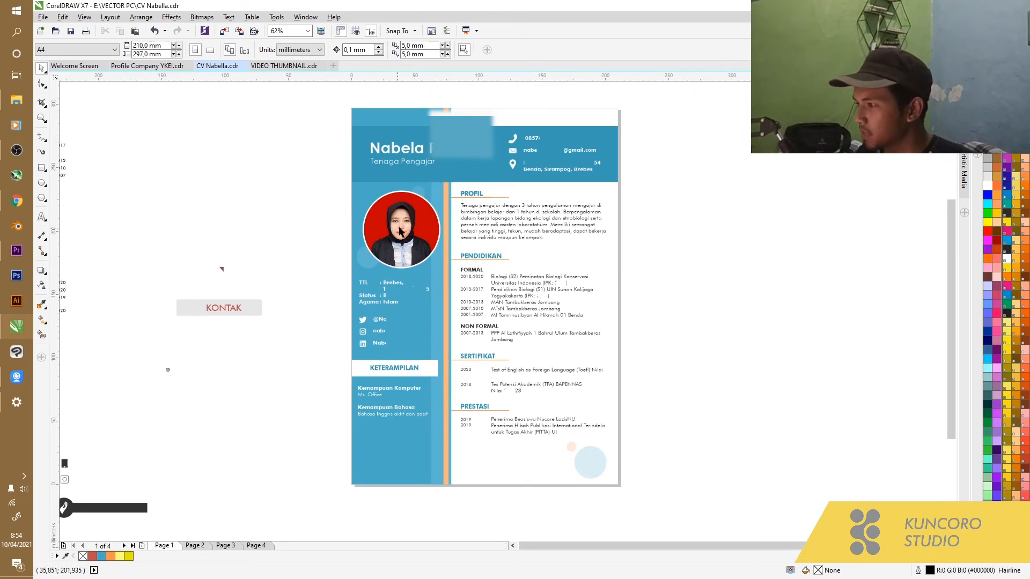
{"action": "scroll", "coordinate": [405, 231], "scroll_direction": "up", "scroll_amount": 2}
{"action": "scroll", "coordinate": [405, 231], "scroll_direction": "up", "scroll_amount": 2}
{"action": "scroll", "coordinate": [404, 231], "scroll_direction": "down", "scroll_amount": 6}
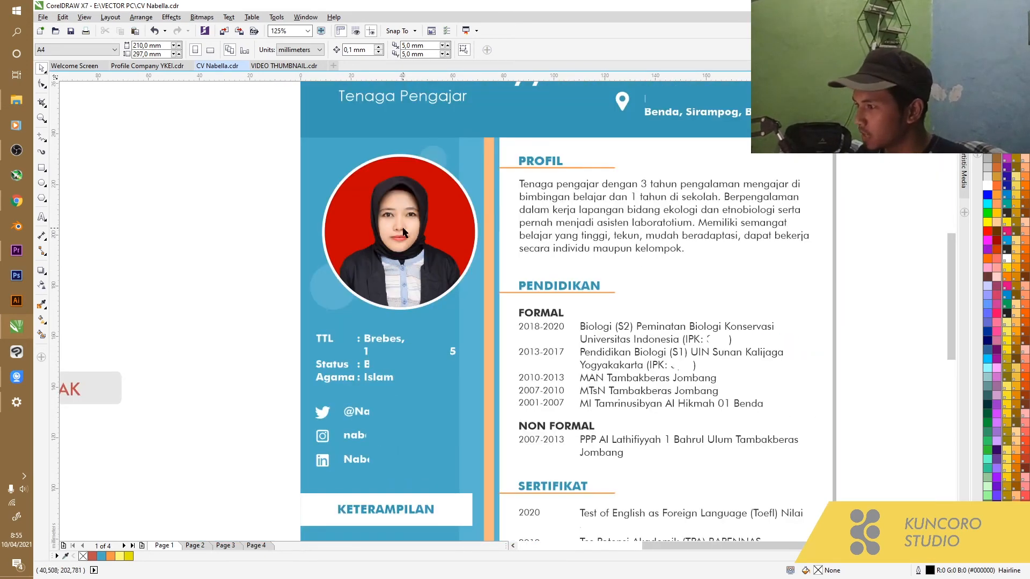
{"action": "scroll", "coordinate": [406, 266], "scroll_direction": "up", "scroll_amount": 4}
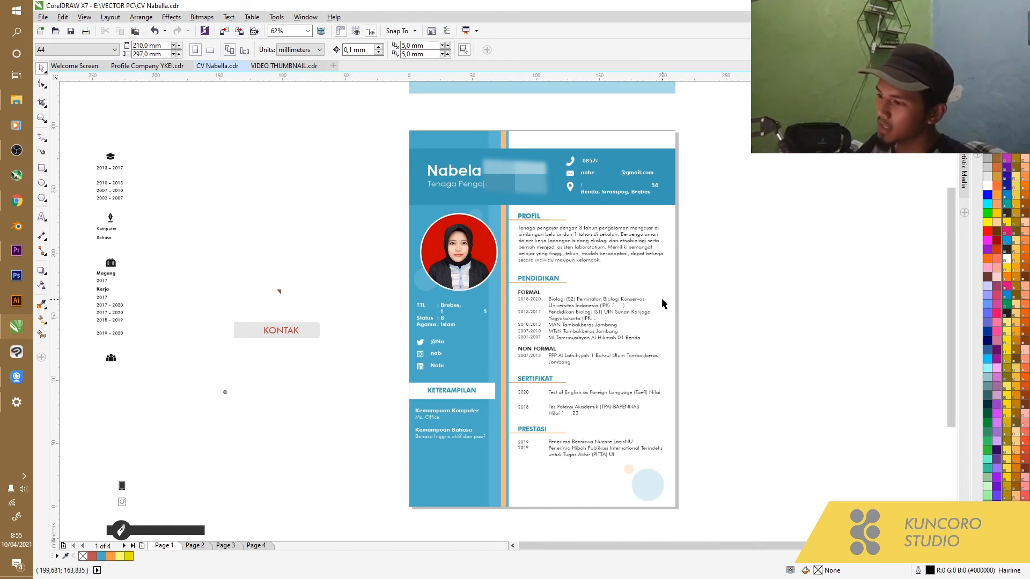
{"action": "scroll", "coordinate": [525, 198], "scroll_direction": "up", "scroll_amount": 2}
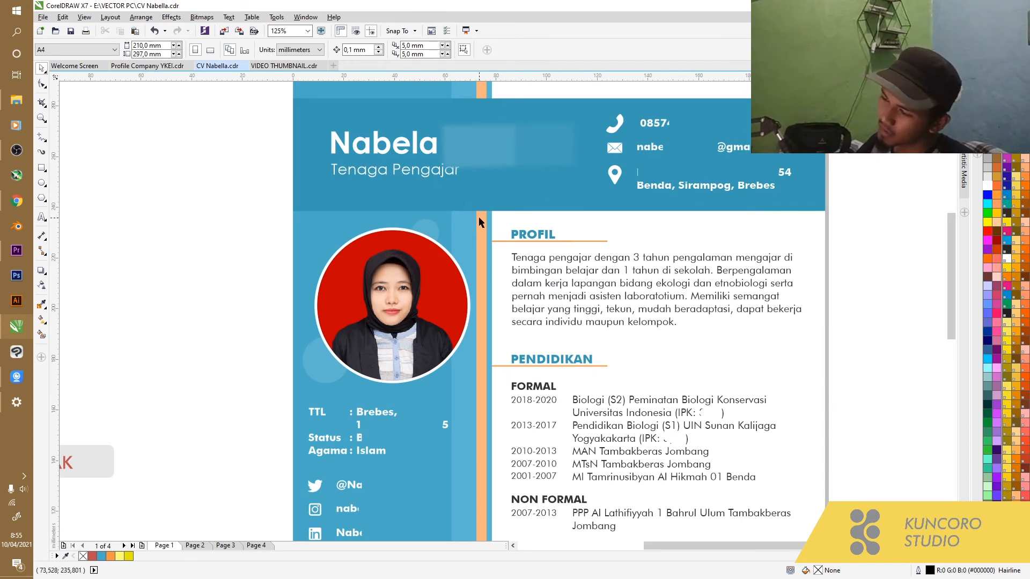
{"action": "scroll", "coordinate": [478, 217], "scroll_direction": "down", "scroll_amount": 2}
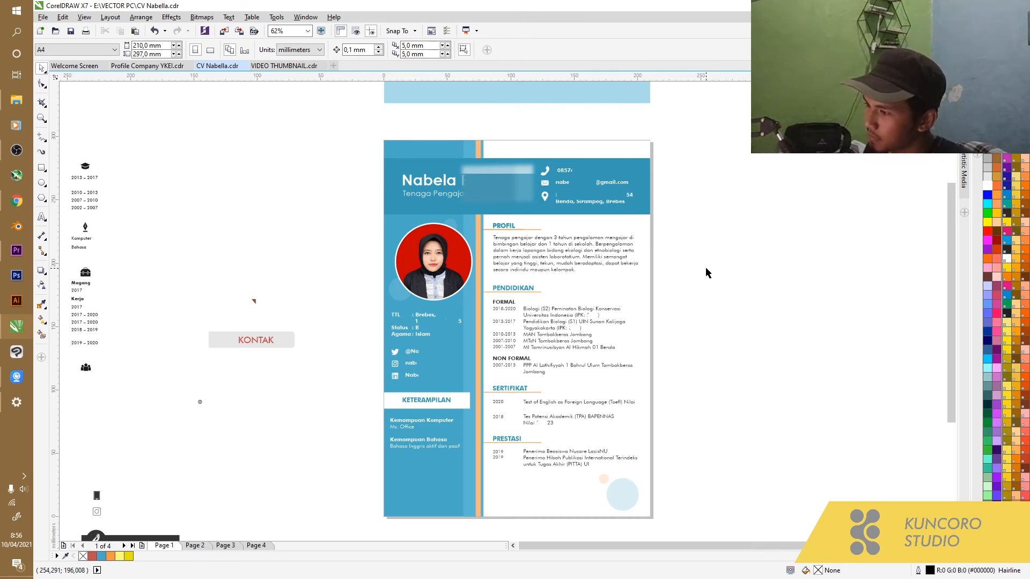
{"action": "scroll", "coordinate": [687, 252], "scroll_direction": "up", "scroll_amount": 2}
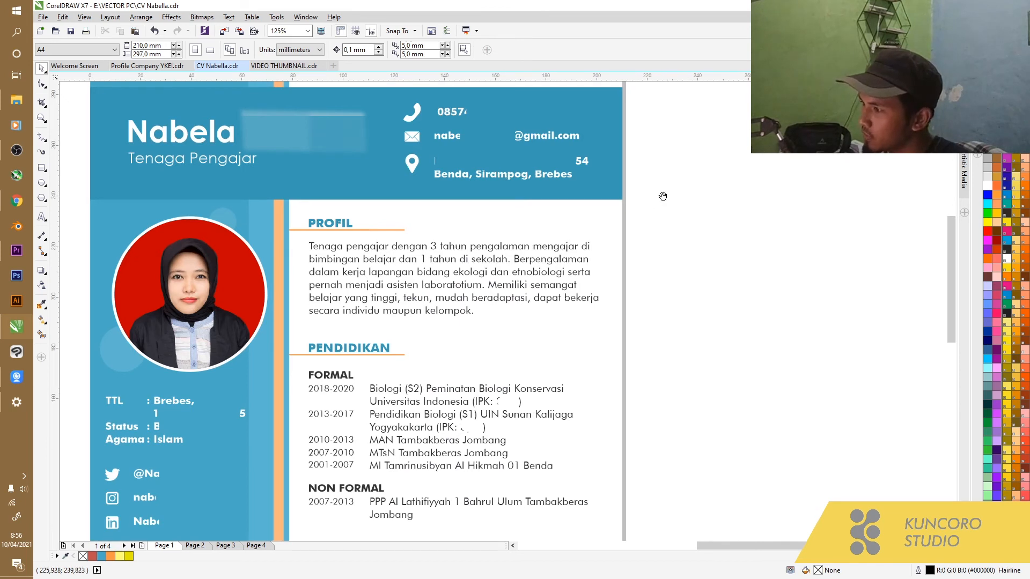
{"action": "left_click_drag", "start_coordinate": [663, 196], "coordinate": [753, 230]}
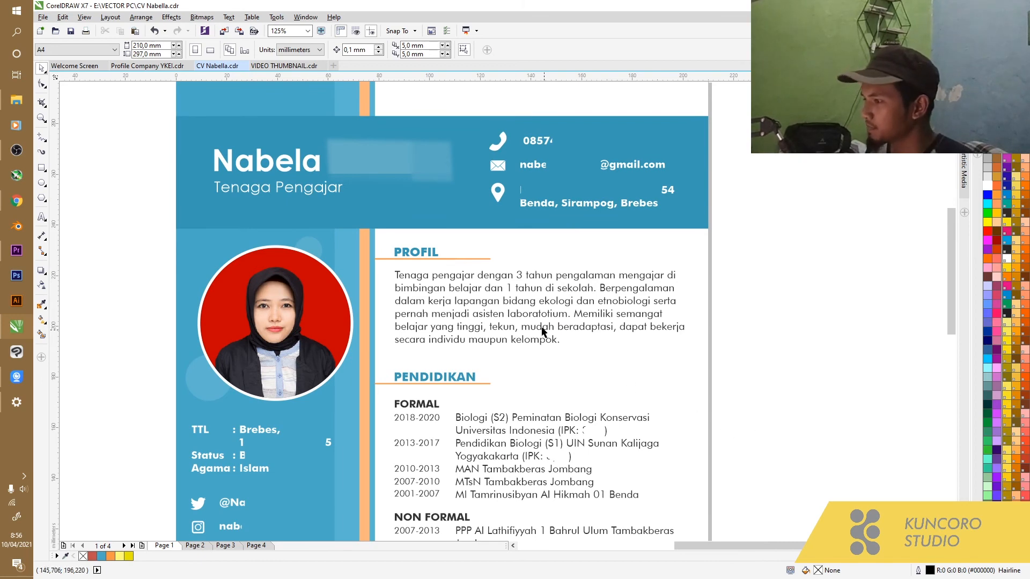
Select the PROFIL heading and the profile paragraph below it in turn to check their fonts and sizes.
{"action": "scroll", "coordinate": [450, 308], "scroll_direction": "up", "scroll_amount": 2}
{"action": "left_click", "coordinate": [402, 204]}
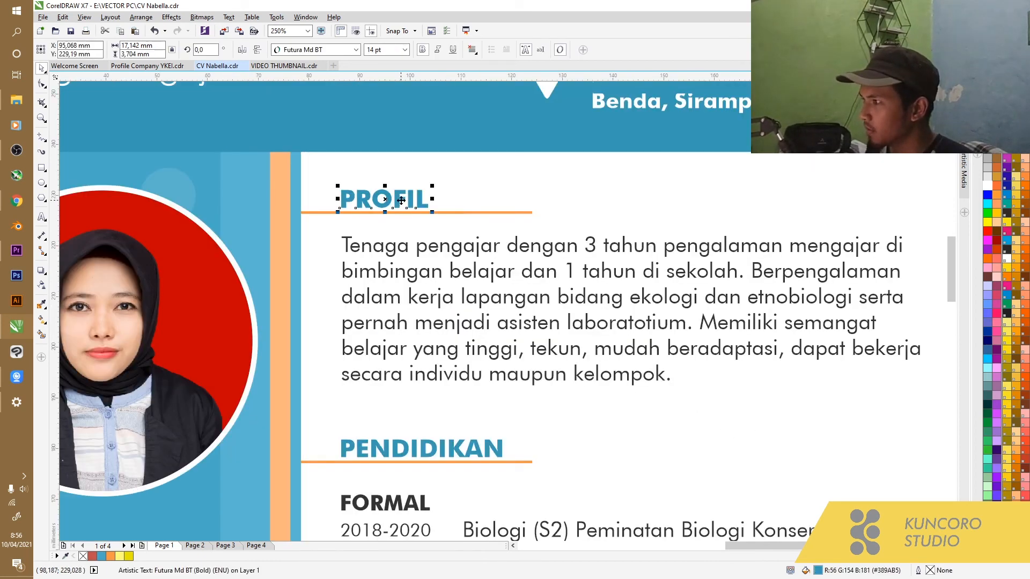
{"action": "left_click", "coordinate": [457, 252]}
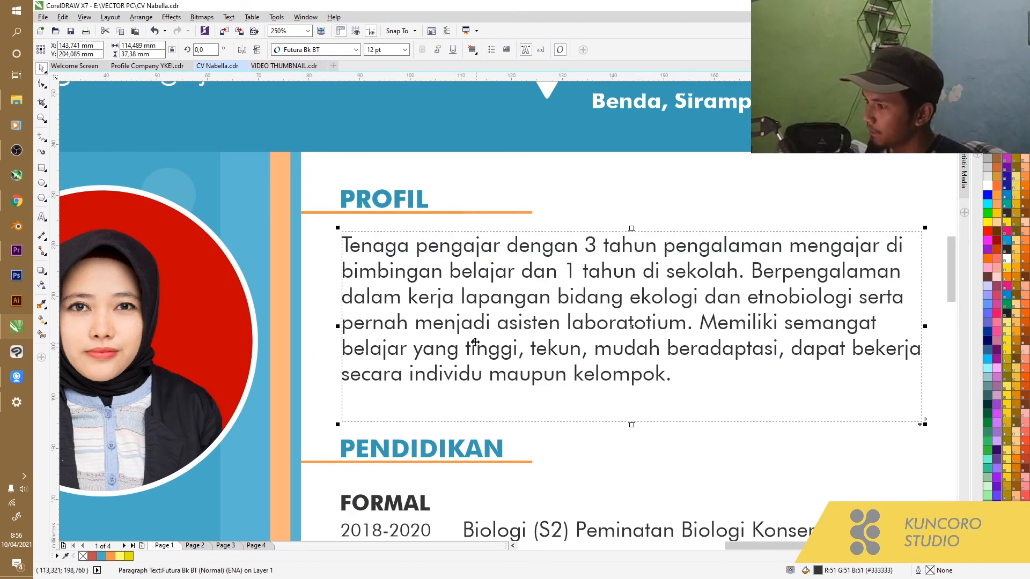
Select the large name heading to check its font and examine the profile paragraph's lettering up close.
{"action": "scroll", "coordinate": [470, 312], "scroll_direction": "down", "scroll_amount": 2}
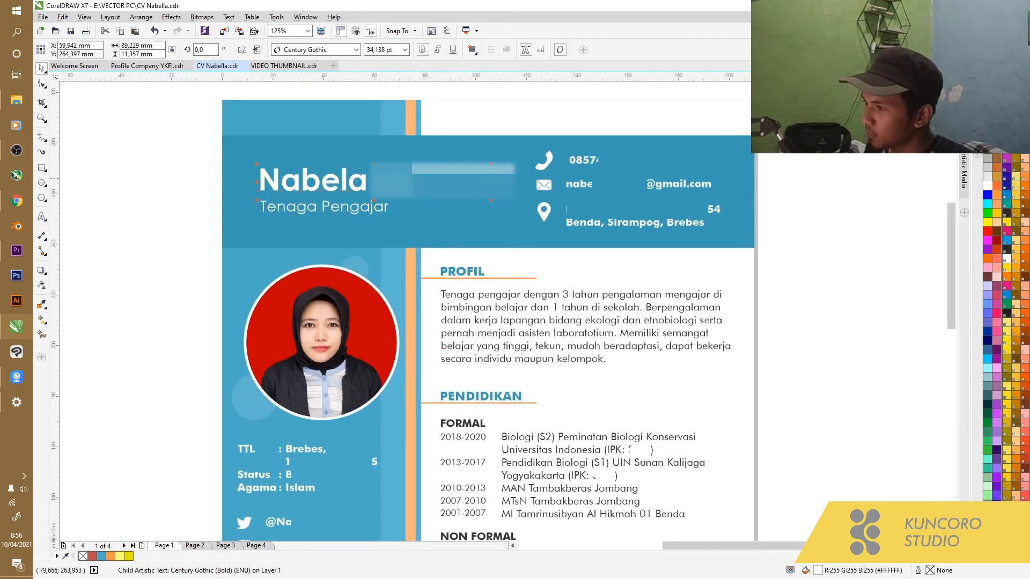
{"action": "left_click", "coordinate": [153, 143]}
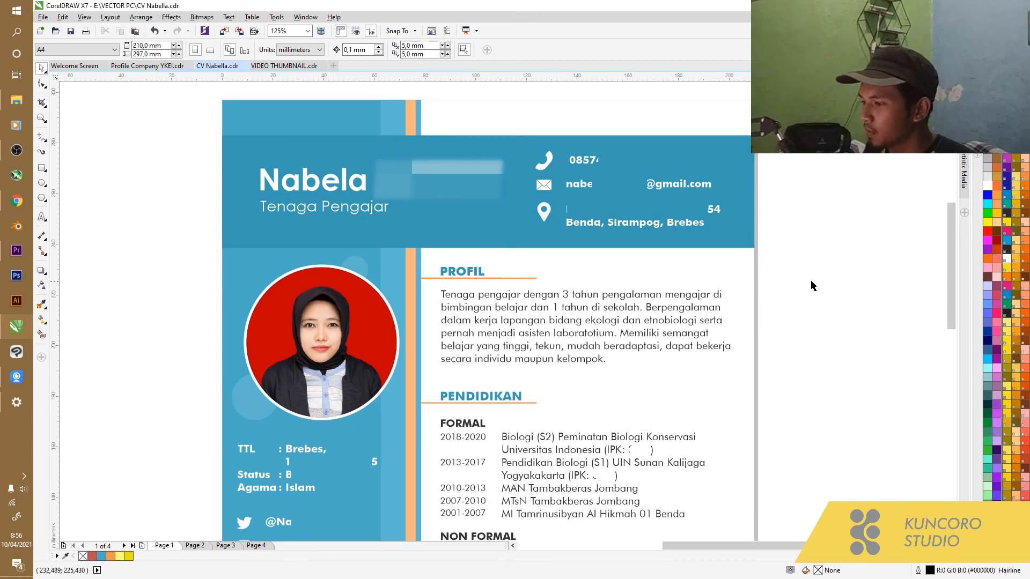
{"action": "scroll", "coordinate": [519, 333], "scroll_direction": "up", "scroll_amount": 4}
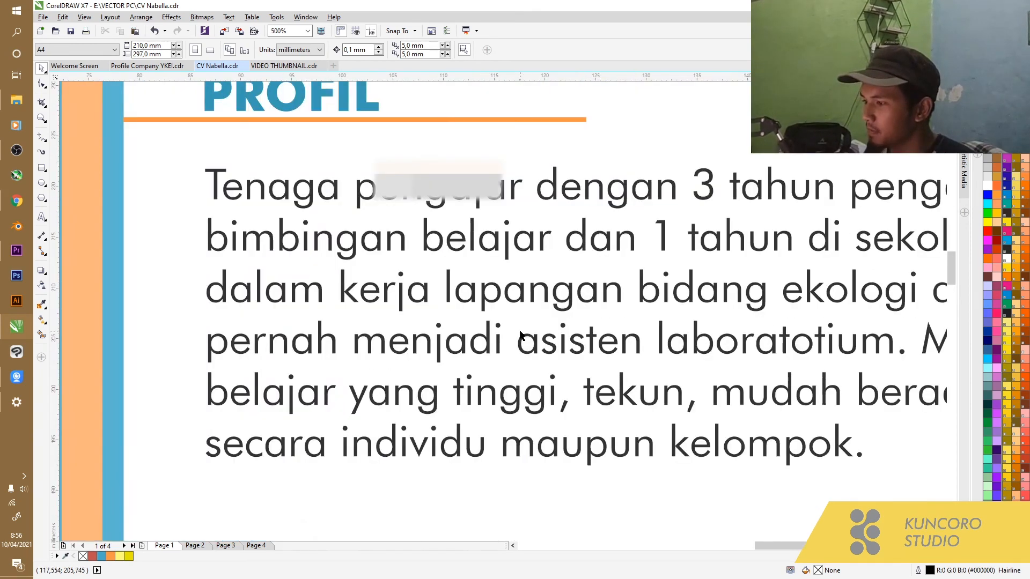
{"action": "scroll", "coordinate": [519, 334], "scroll_direction": "down", "scroll_amount": 4}
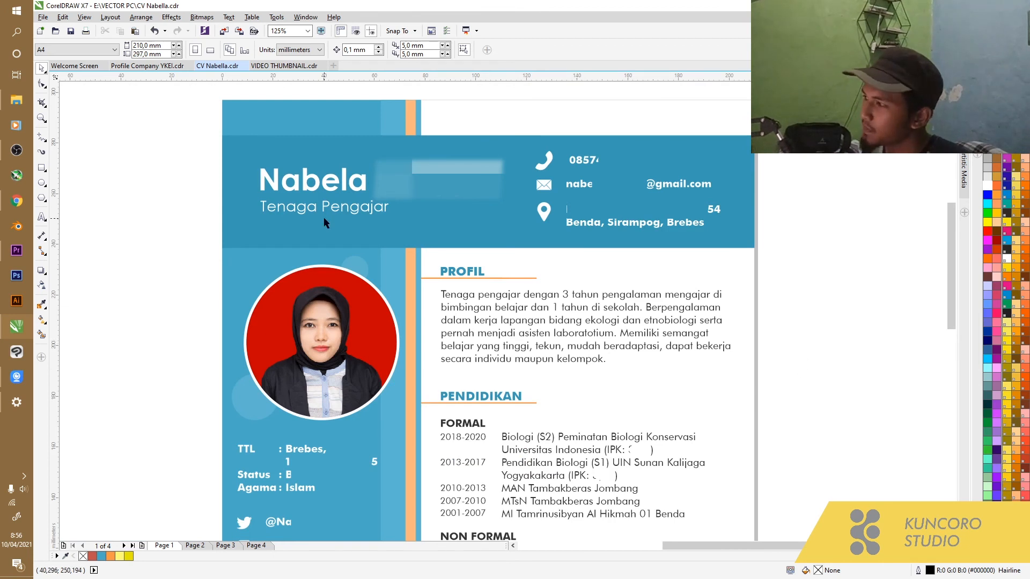
{"action": "left_click", "coordinate": [392, 184]}
Set the font of the profile paragraph under PROFIL to Times New Roman.
{"action": "left_click", "coordinate": [634, 309]}
{"action": "left_click", "coordinate": [355, 49]}
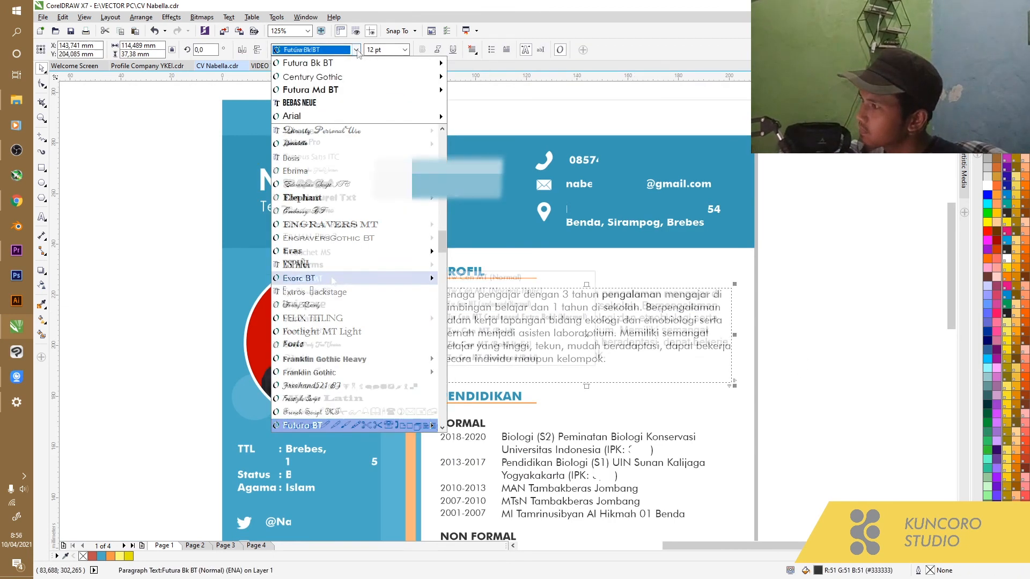
{"action": "left_click", "coordinate": [337, 232]}
{"action": "left_click", "coordinate": [692, 342]}
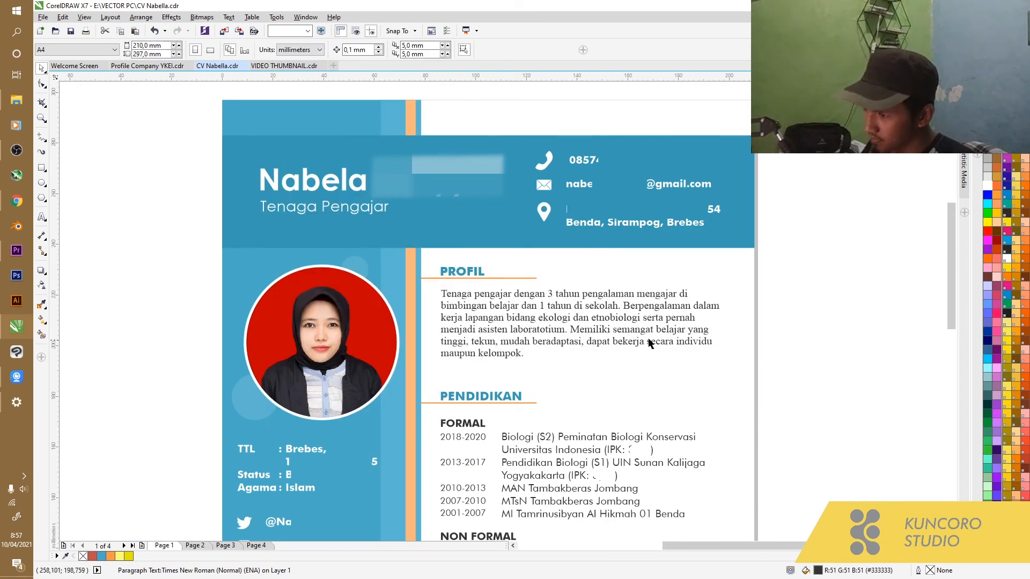
{"action": "left_click_drag", "start_coordinate": [644, 336], "coordinate": [633, 322]}
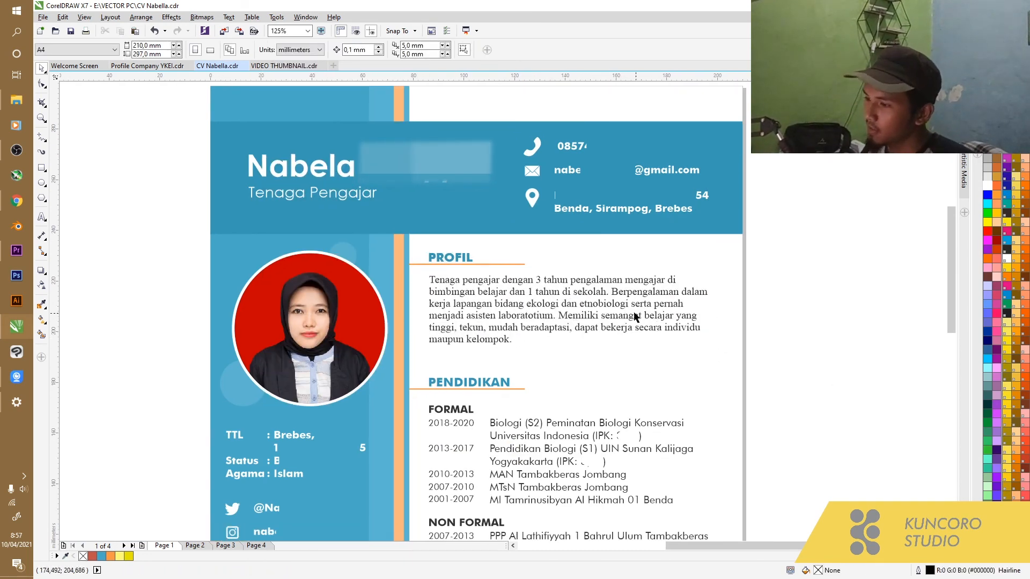
{"action": "left_click_drag", "start_coordinate": [510, 306], "coordinate": [447, 302]}
{"action": "scroll", "coordinate": [518, 291], "scroll_direction": "up", "scroll_amount": 1}
{"action": "scroll", "coordinate": [517, 291], "scroll_direction": "down", "scroll_amount": 1}
Delete the profile paragraph, then undo both the deletion and the Times New Roman font change.
{"action": "left_click", "coordinate": [488, 304]}
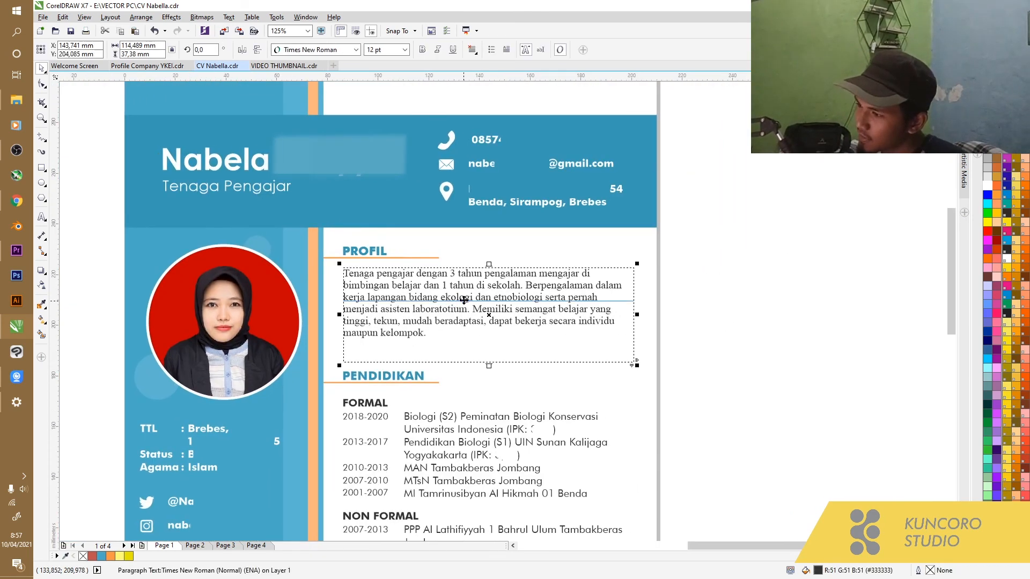
{"action": "key", "text": "Delete"}
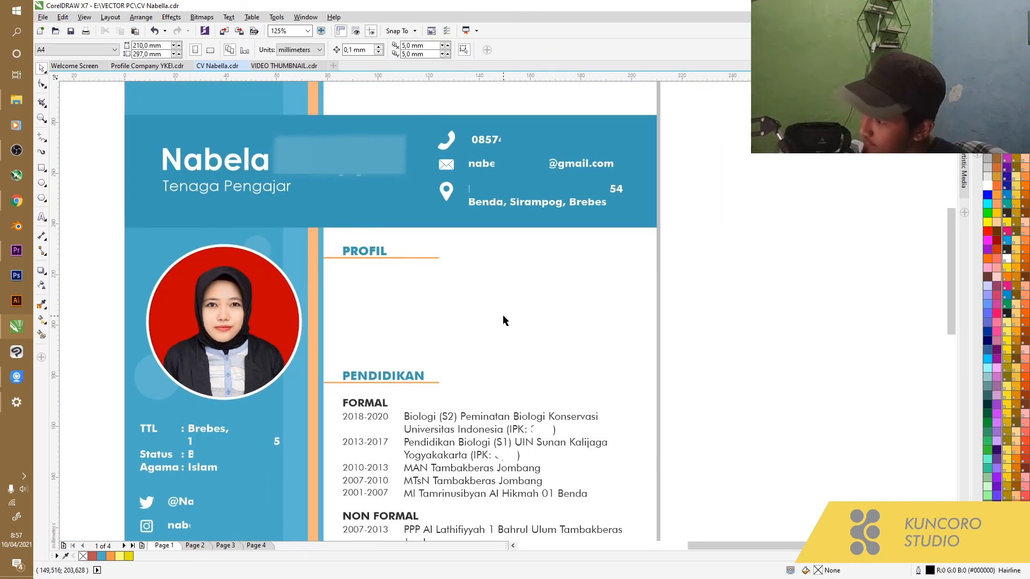
{"action": "key", "text": "ctrl+z"}
{"action": "key", "text": "ctrl+z"}
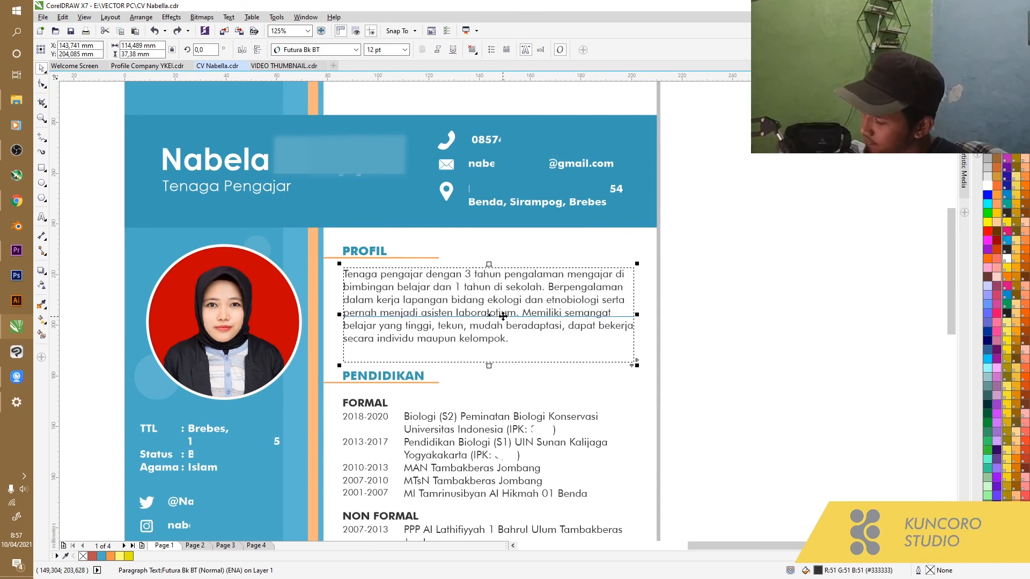
Place a Times New Roman version of the profile paragraph beside the Futura Bk BT original for comparison.
{"action": "key", "text": "ctrl+shift+z"}
{"action": "left_click_drag", "start_coordinate": [487, 310], "coordinate": [591, 272]}
{"action": "left_click", "coordinate": [586, 381]}
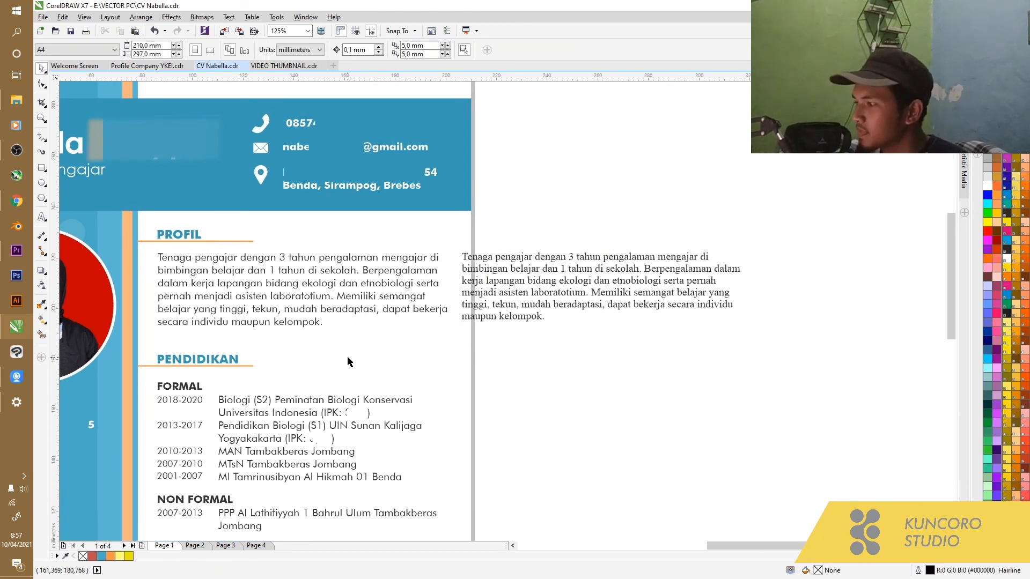
Select the original profile paragraph to compare its font, and move the Times New Roman version clear of the page edge.
{"action": "left_click", "coordinate": [290, 280]}
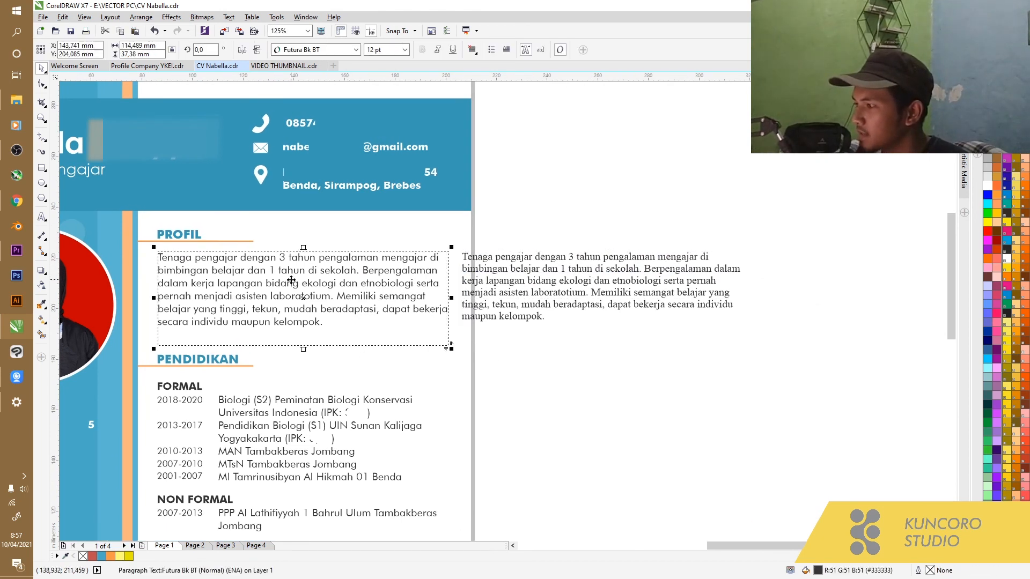
{"action": "left_click", "coordinate": [542, 421]}
{"action": "left_click", "coordinate": [487, 302]}
{"action": "left_click_drag", "start_coordinate": [487, 302], "coordinate": [517, 302]}
{"action": "left_click", "coordinate": [531, 365]}
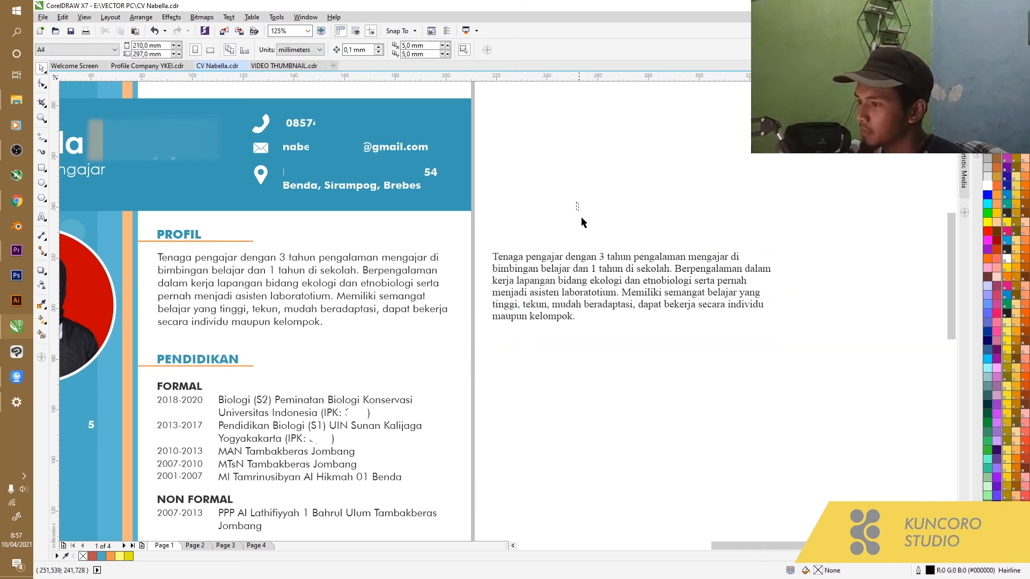
Delete the Times New Roman version of the profile paragraph beside the page.
{"action": "left_click", "coordinate": [616, 307]}
{"action": "key", "text": "Delete"}
{"action": "left_click_drag", "start_coordinate": [469, 316], "coordinate": [644, 299]}
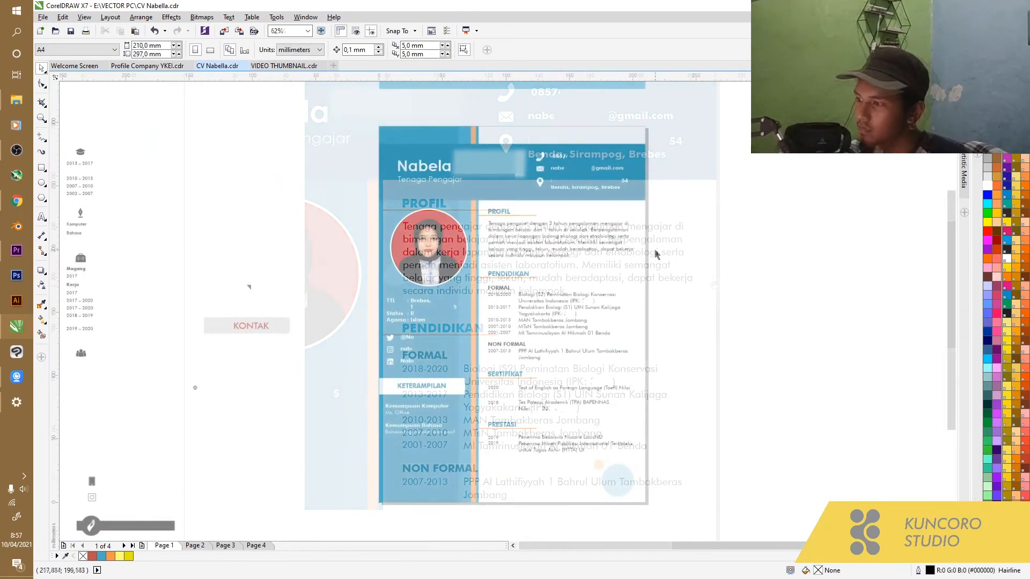